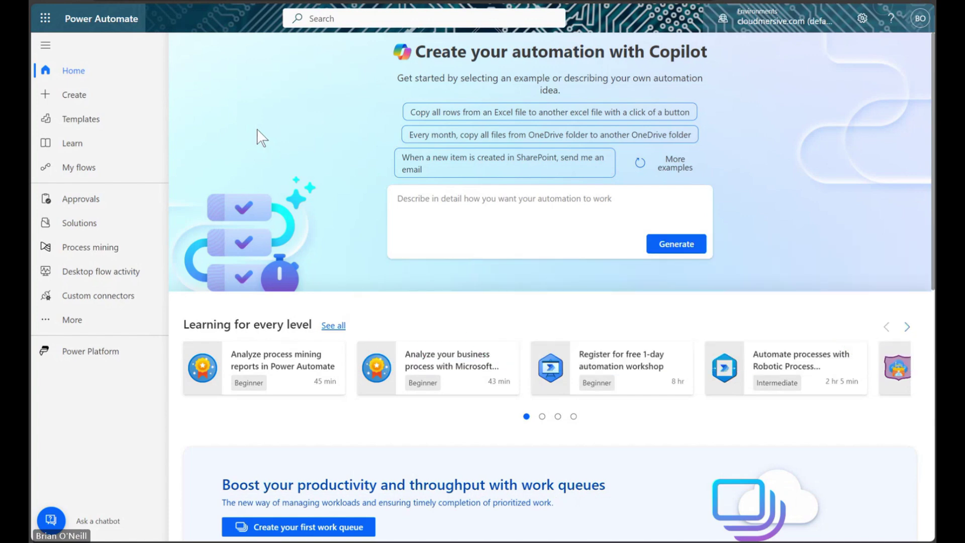
Step: Create an automated cloud flow with the SharePoint 'When an item is created' trigger
click(76, 95)
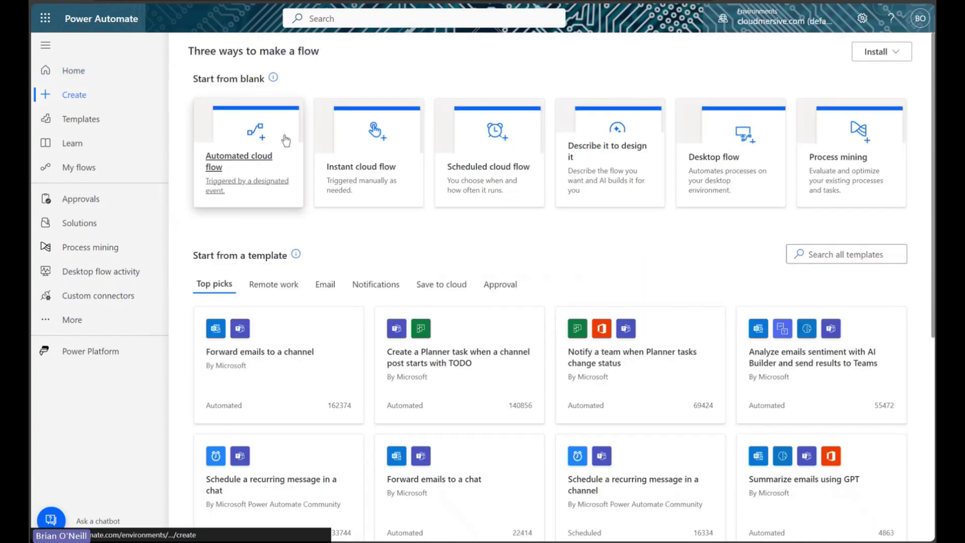
click(277, 157)
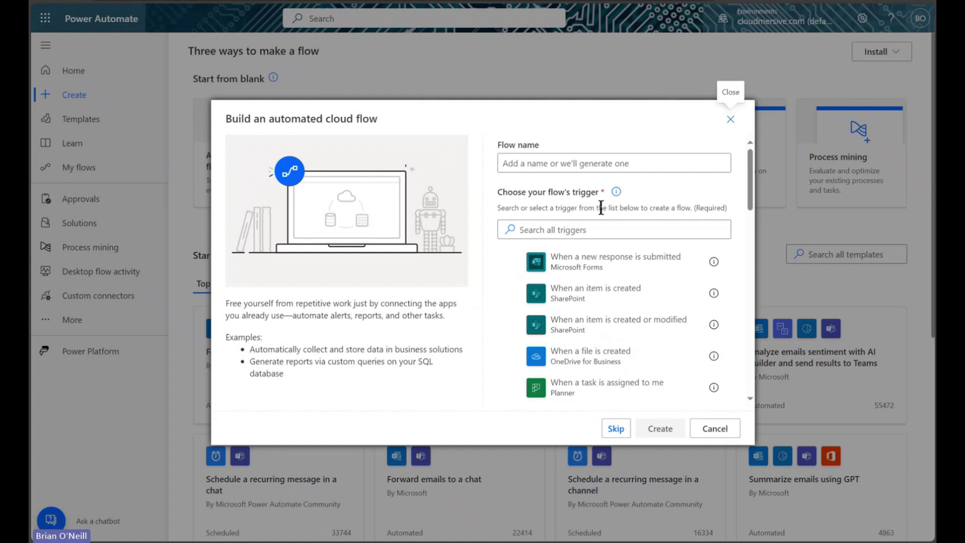
click(668, 297)
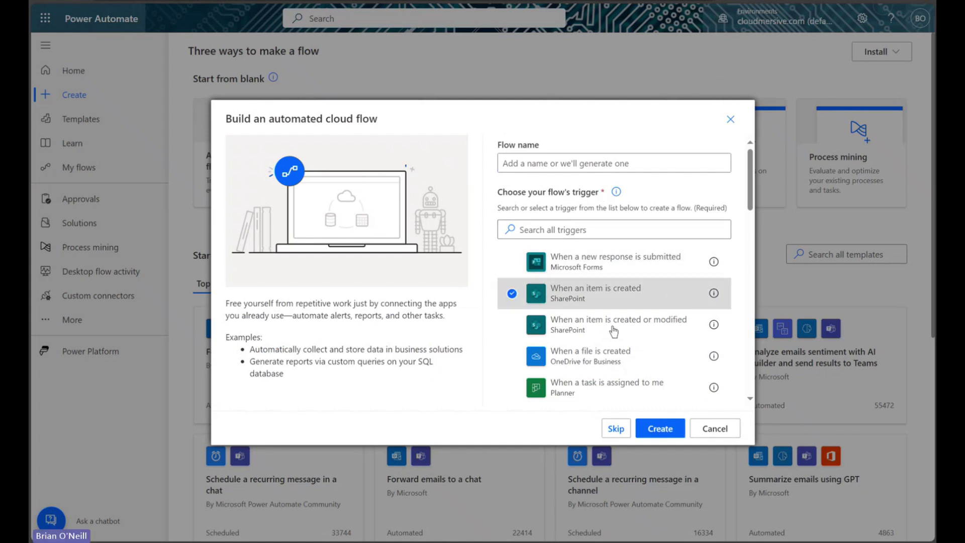
click(660, 428)
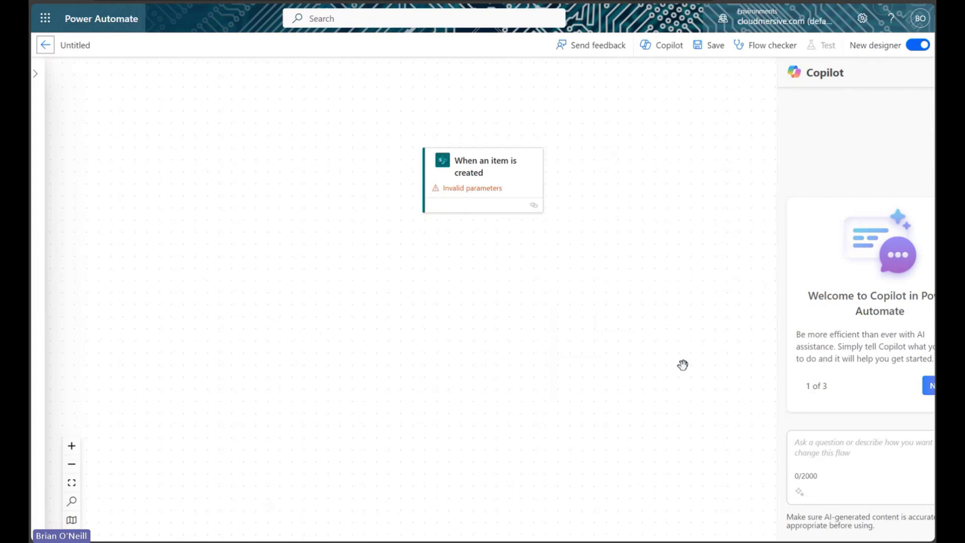
click(914, 72)
Step: Point the trigger at the TestTeam site and the Expense tracker list
click(503, 154)
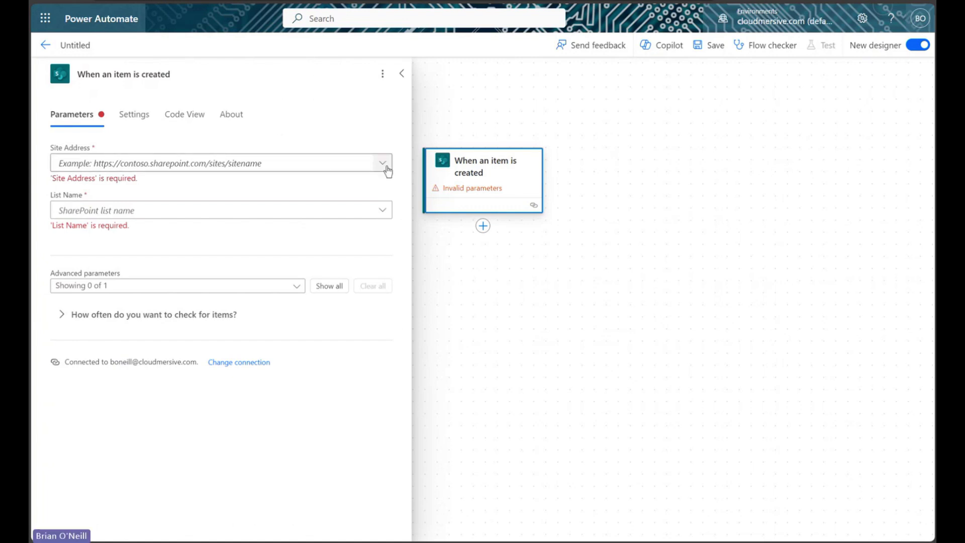
click(384, 167)
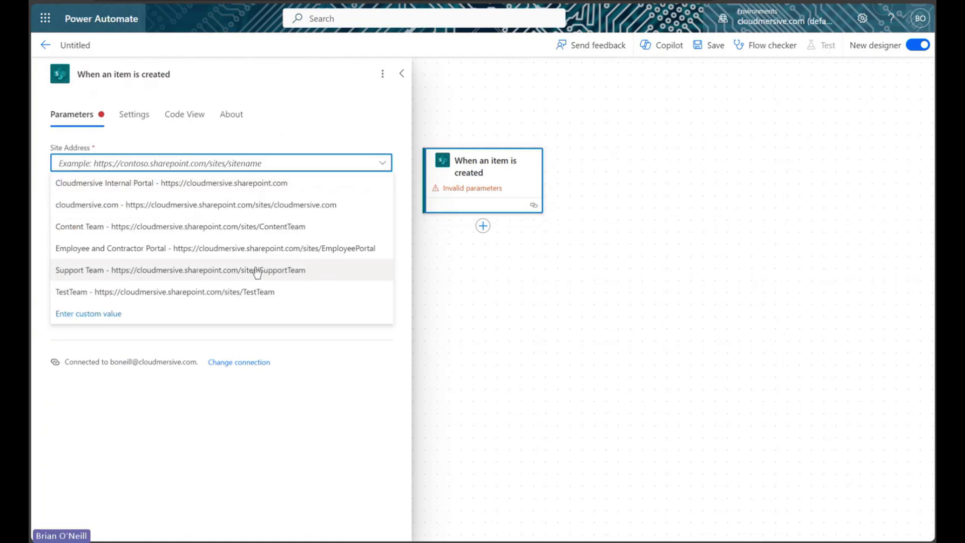
click(245, 291)
click(383, 199)
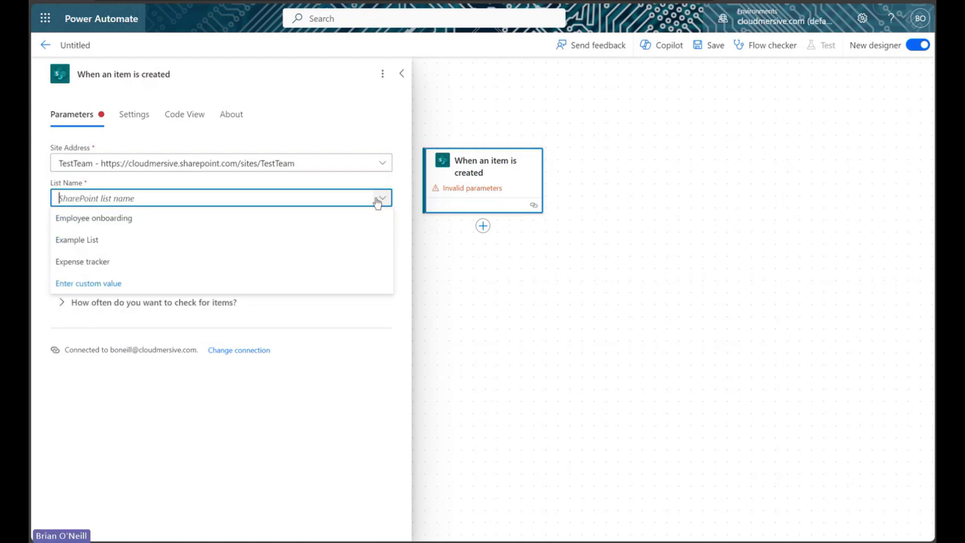
click(195, 262)
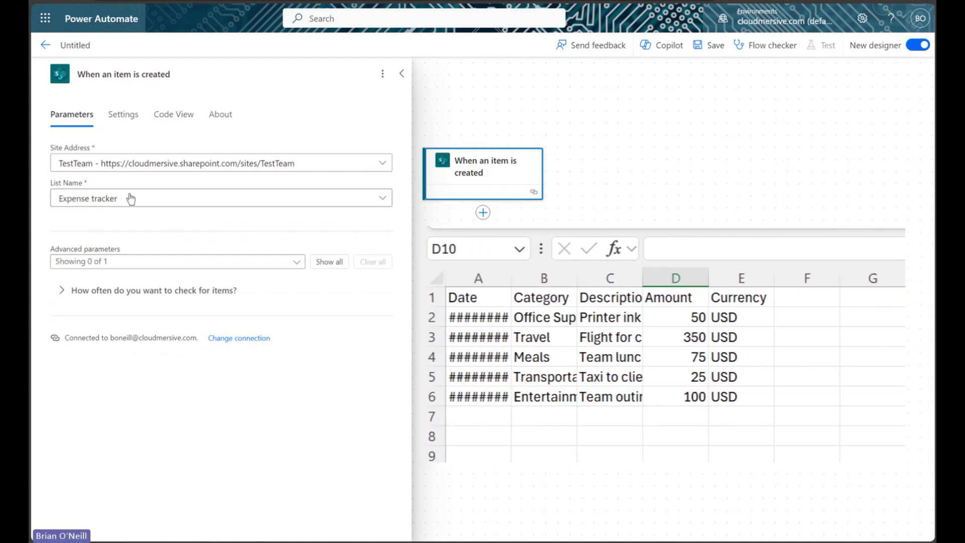
click(402, 76)
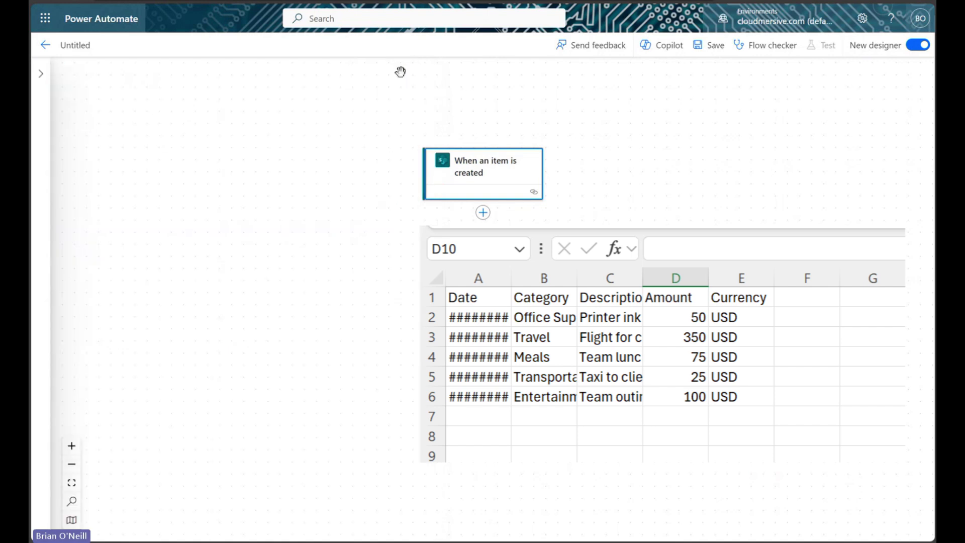
drag(608, 146, 609, 170)
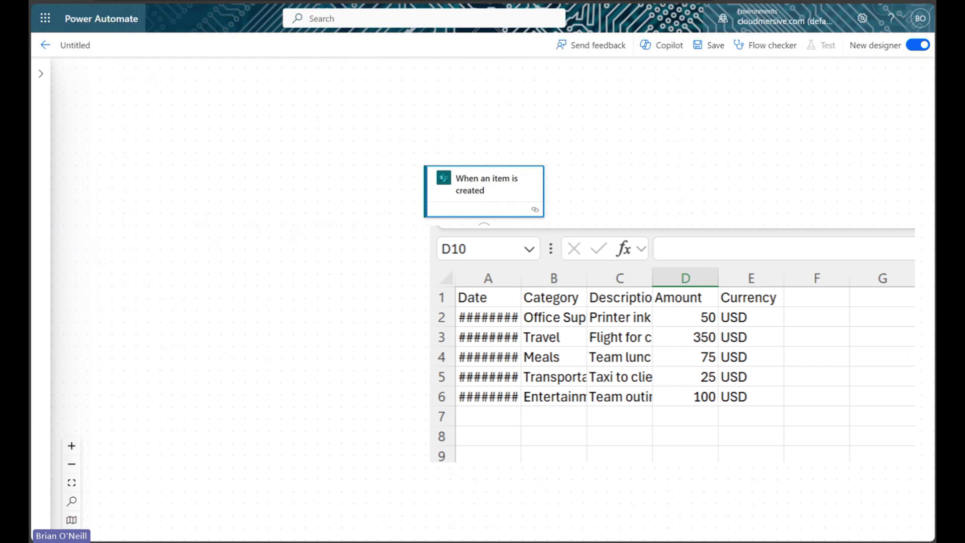
Step: Add the SharePoint Get attachments action after the trigger
click(483, 232)
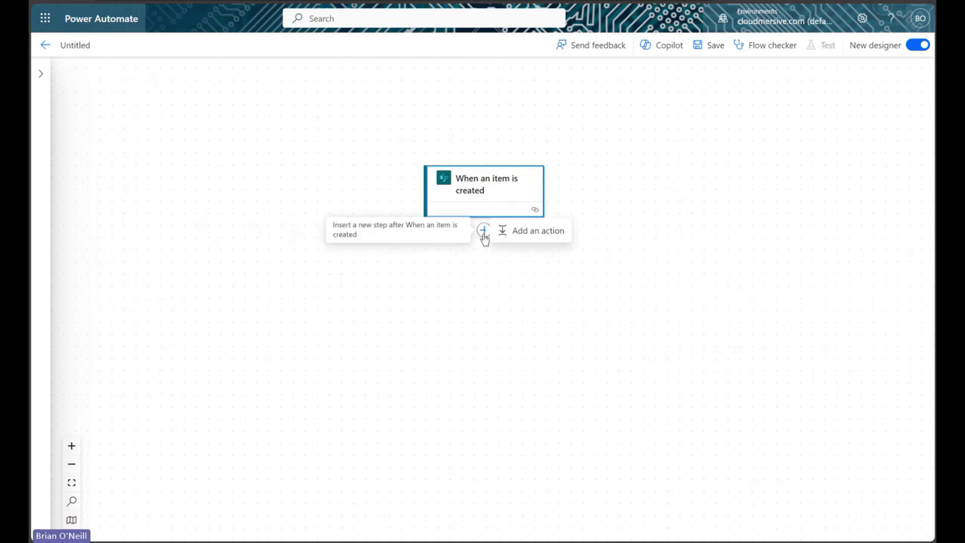
click(525, 232)
click(283, 118)
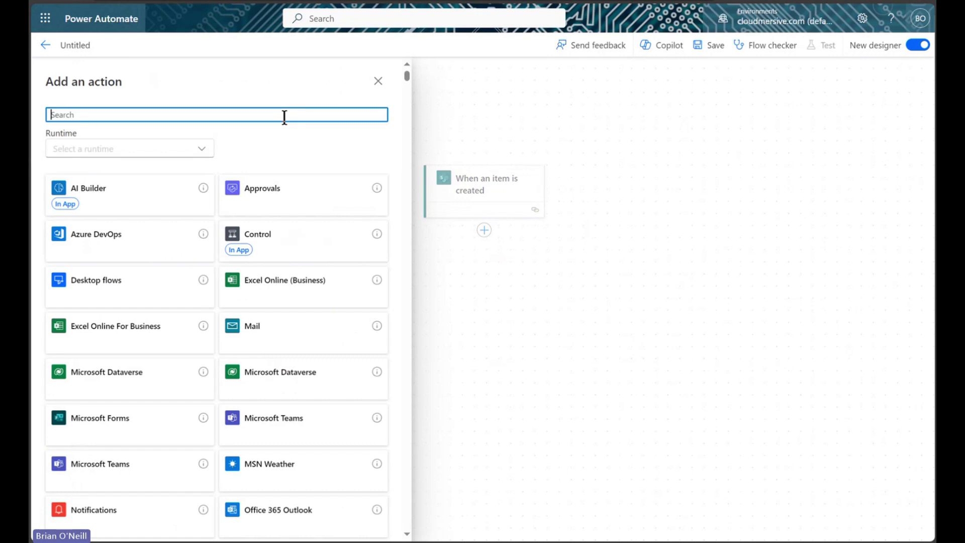
text(get attachme)
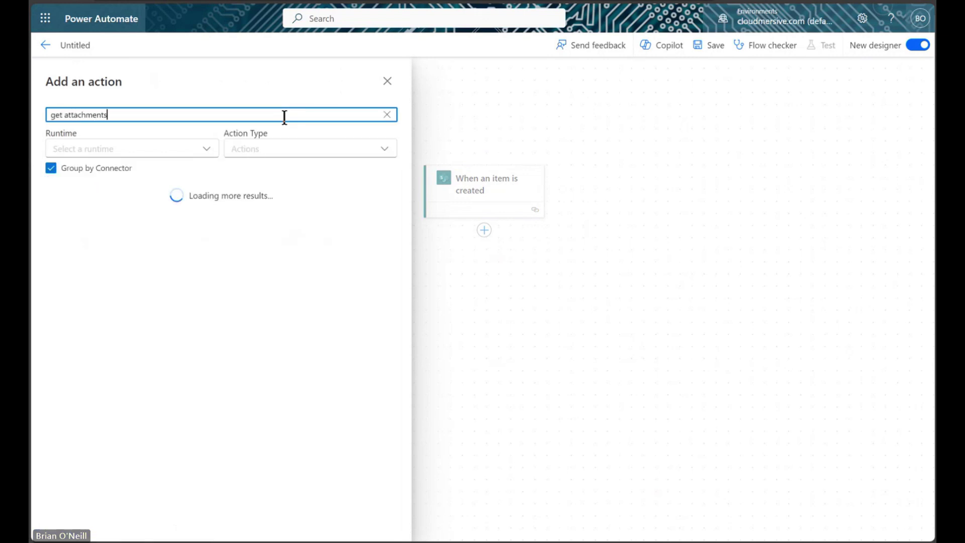
text(nts)
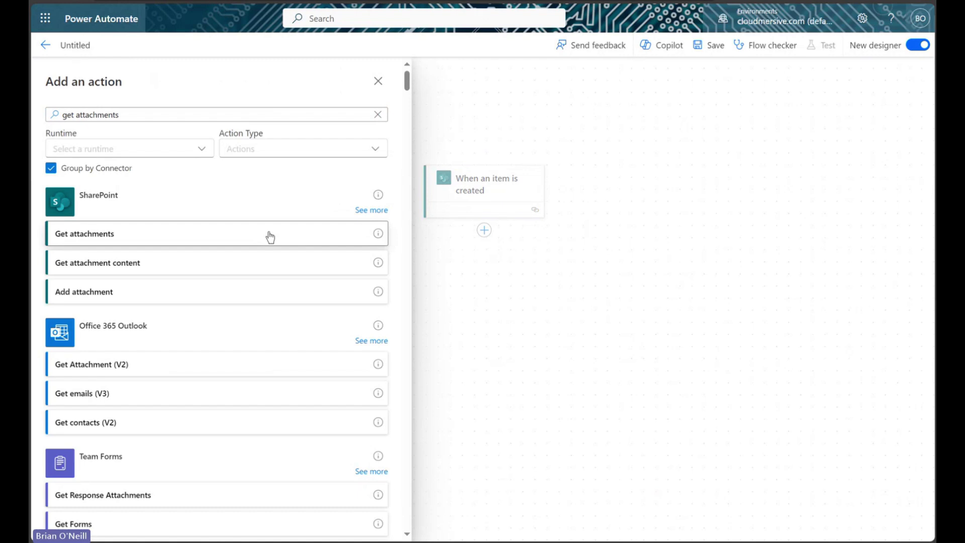
click(269, 233)
Step: Set Get attachments to site TestTeam, list Expense tracker, and Id to the trigger's ID
click(386, 165)
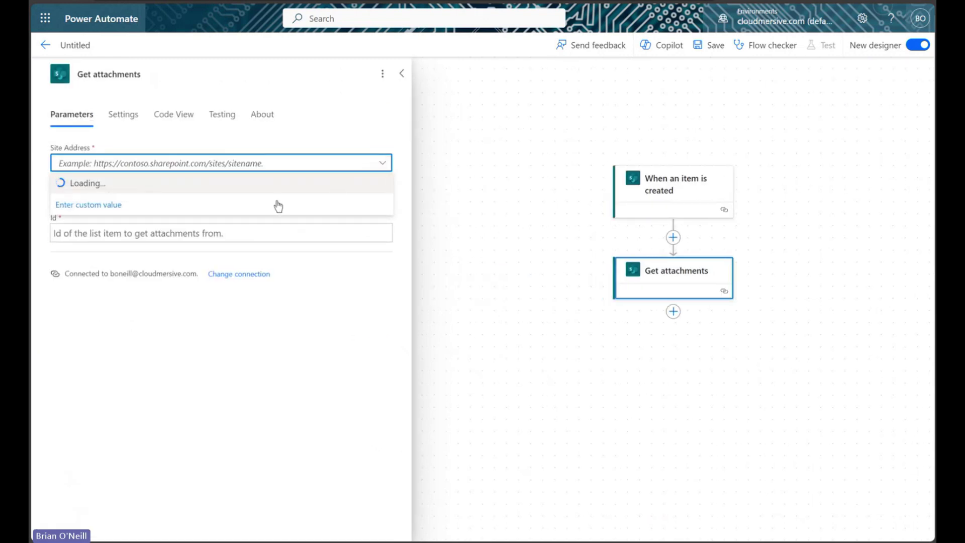
click(166, 292)
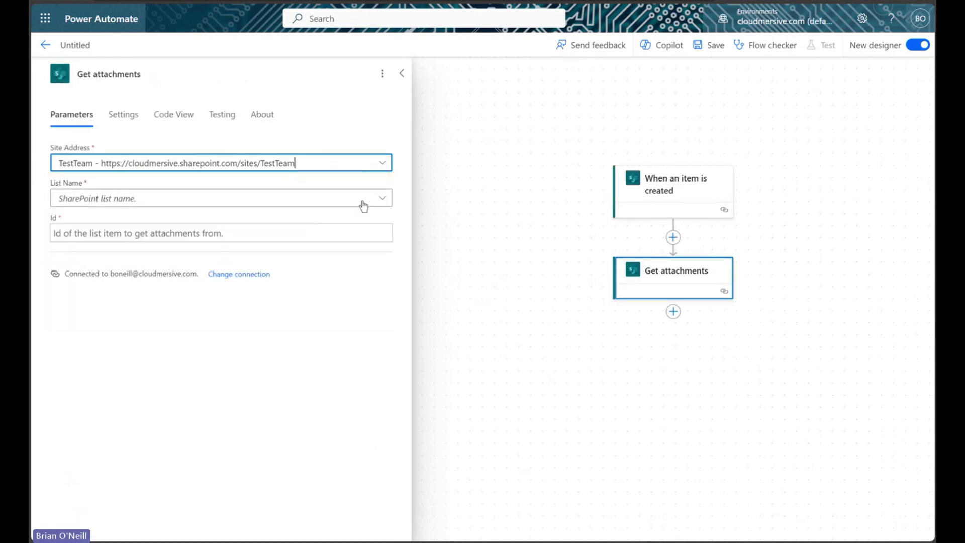
click(383, 198)
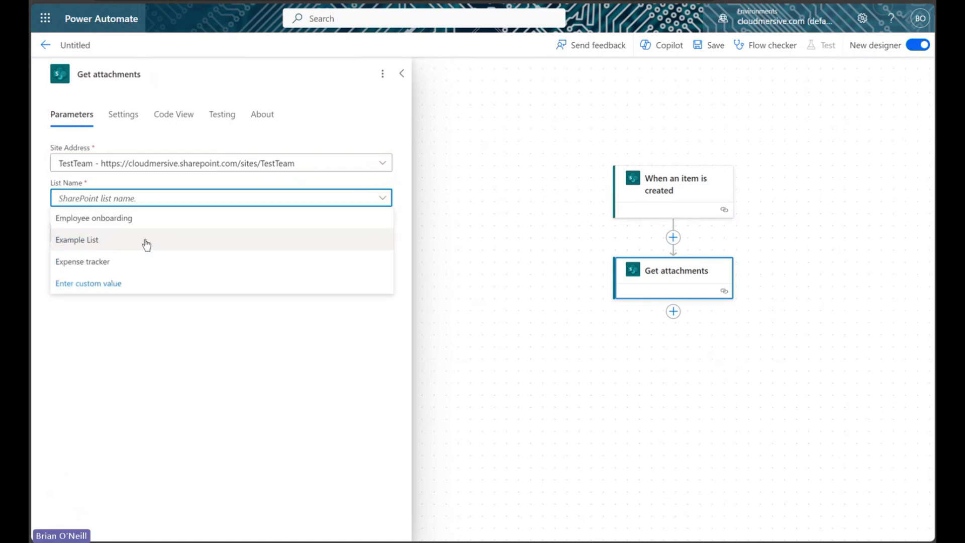
click(126, 262)
click(159, 234)
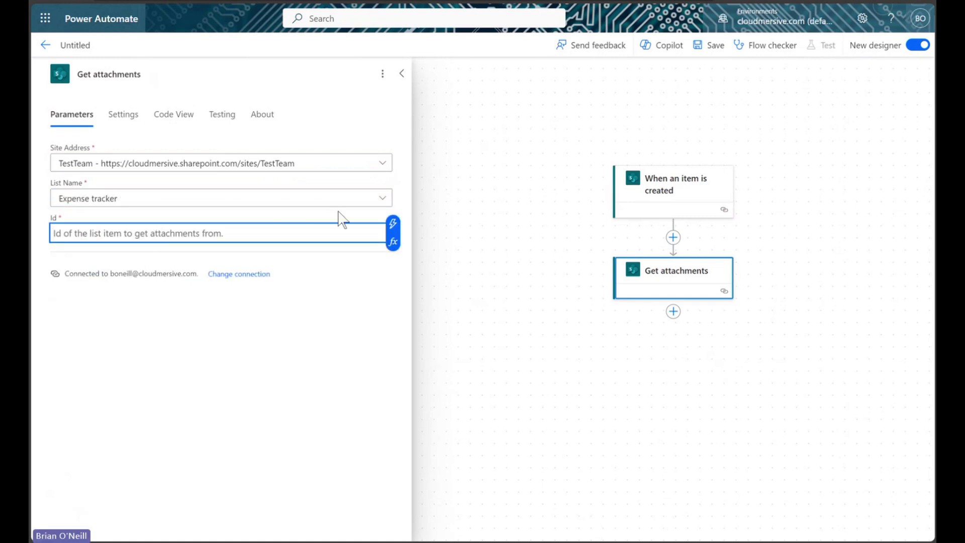
click(392, 223)
click(499, 313)
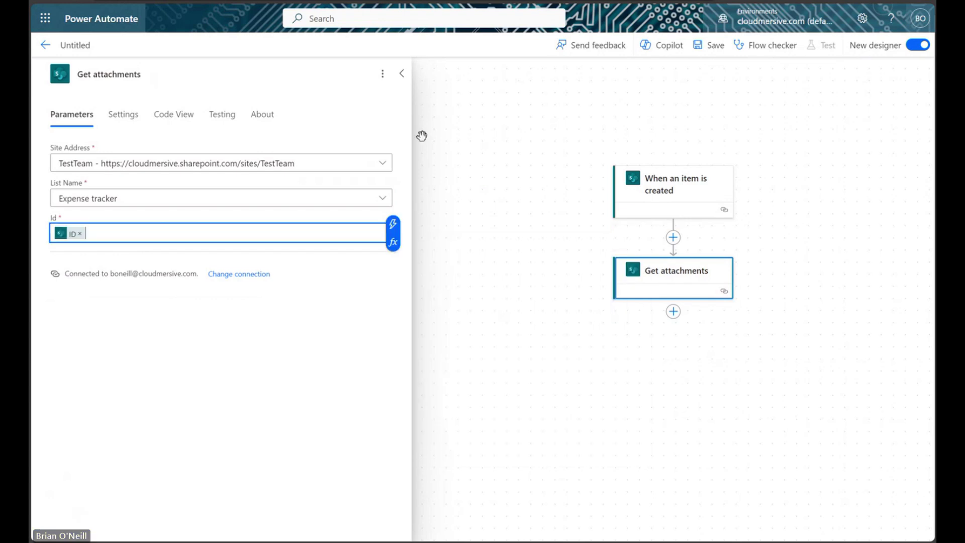
click(430, 92)
click(402, 74)
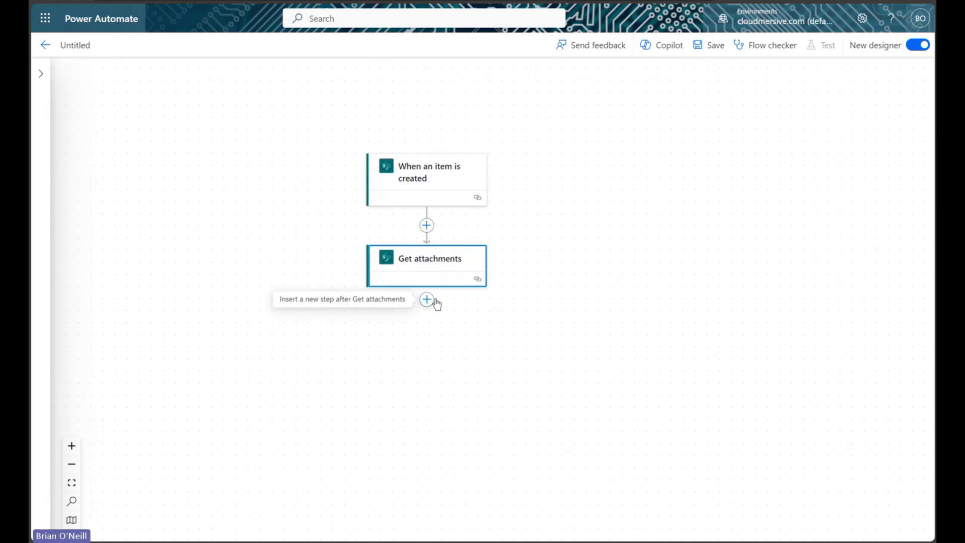
Step: Add the SharePoint Get attachment content action after Get attachments
click(426, 300)
click(474, 300)
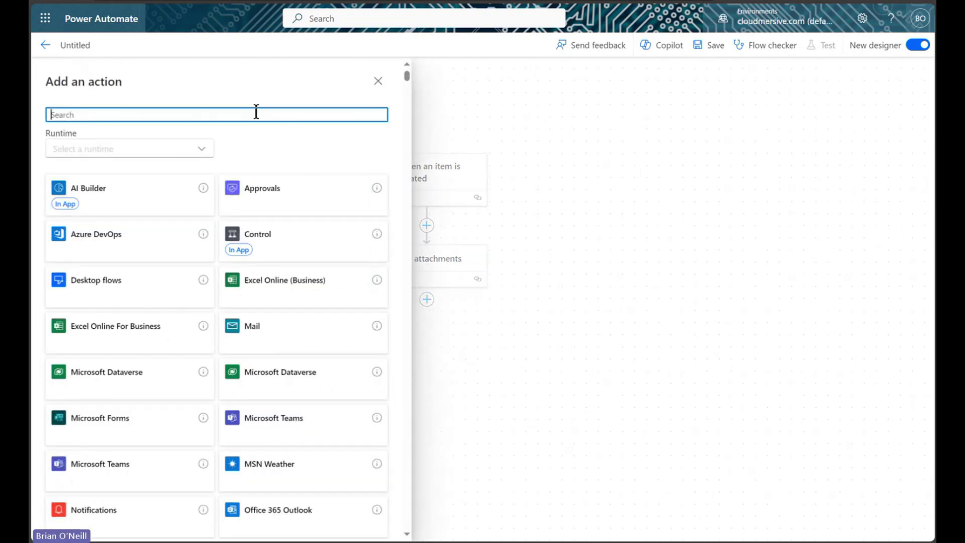
text(get)
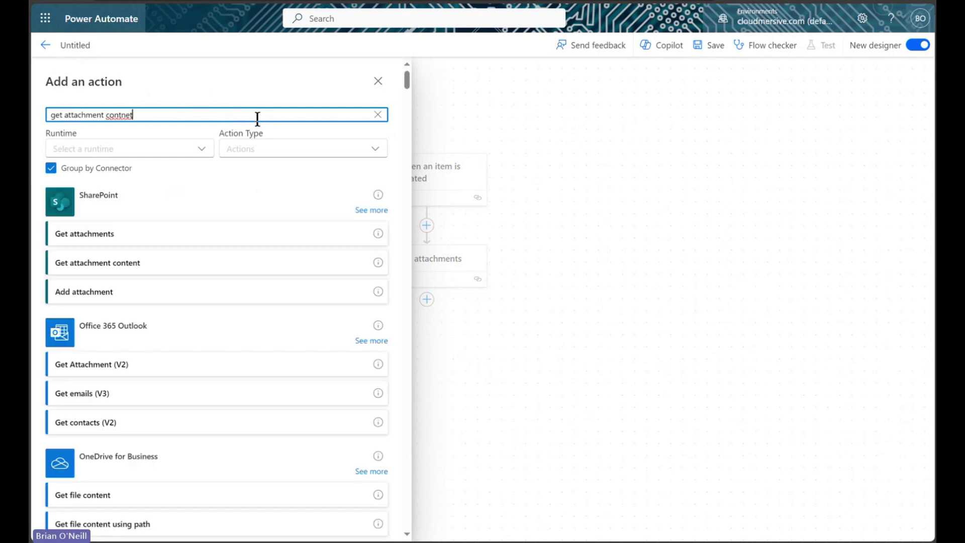
text( attachment contnet)
click(237, 260)
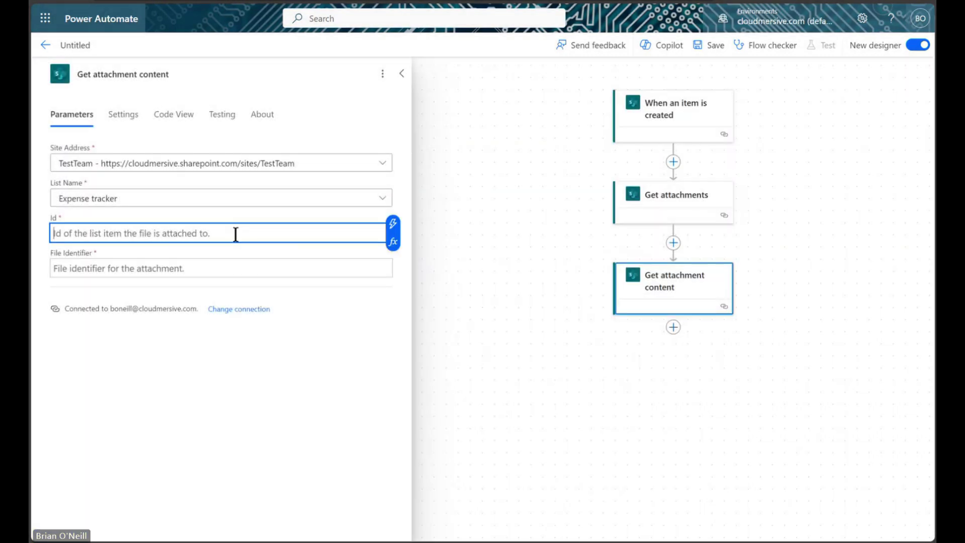
Step: Set its Id to the item's ID and File Identifier to each attachment's Id
click(392, 223)
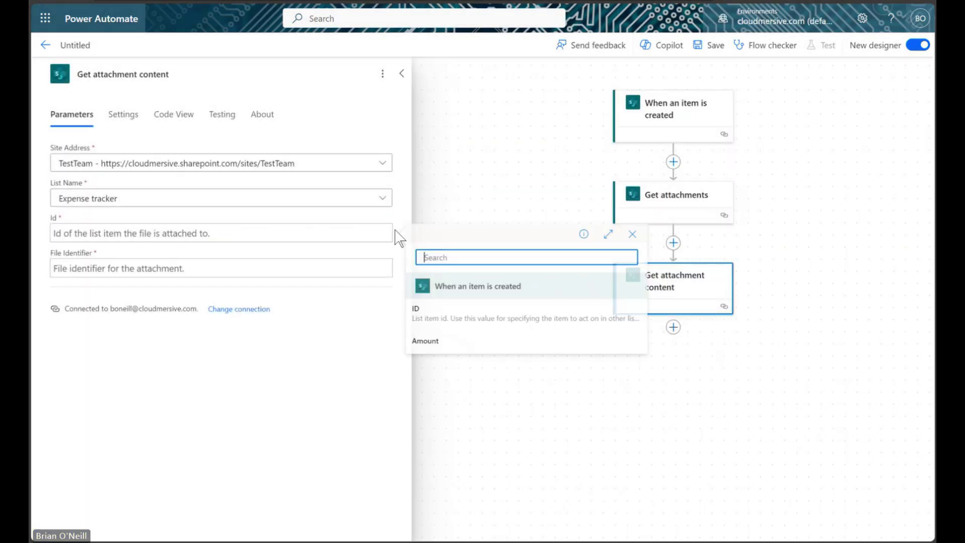
click(481, 308)
click(325, 265)
click(392, 260)
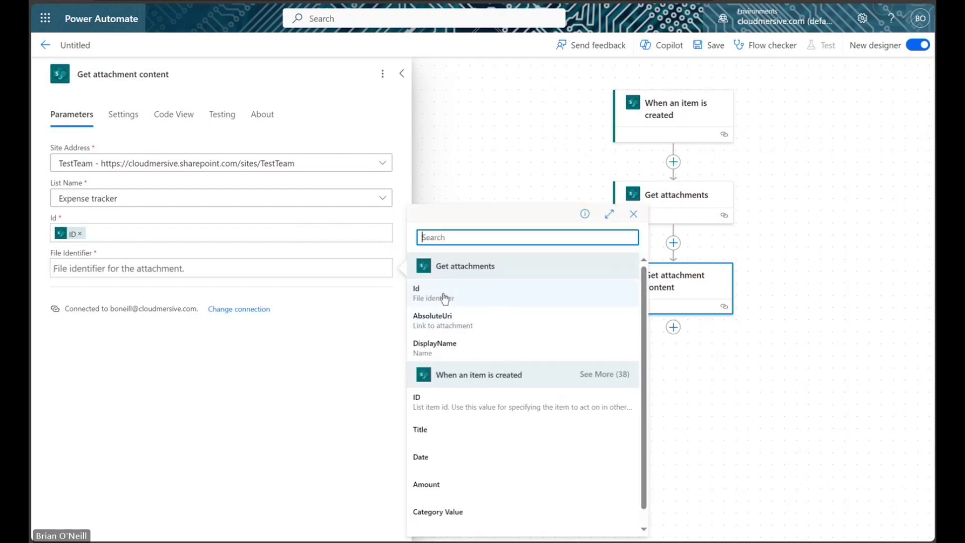
click(489, 297)
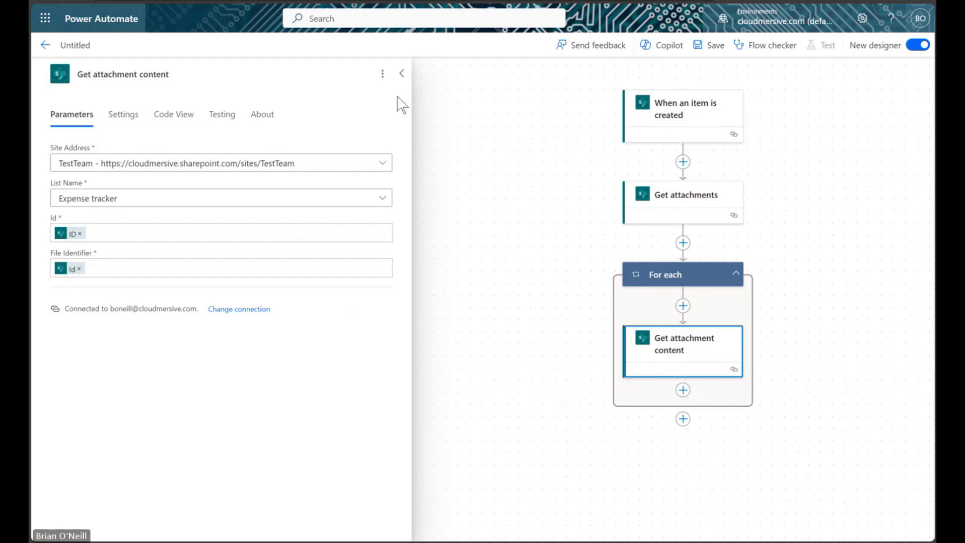
click(401, 73)
Step: Add a Control Condition inside the For each loop after Get attachment content
drag(489, 153, 275, 201)
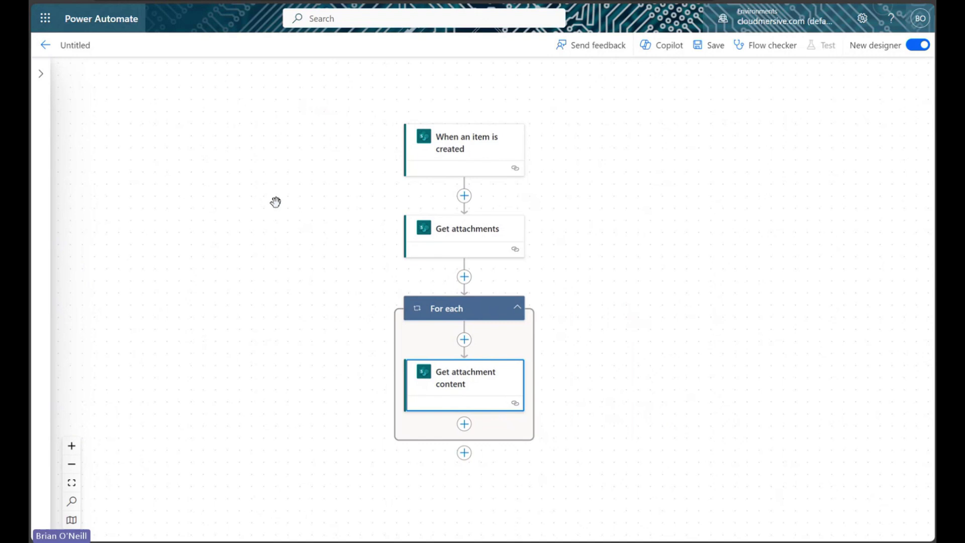
drag(656, 336, 662, 312)
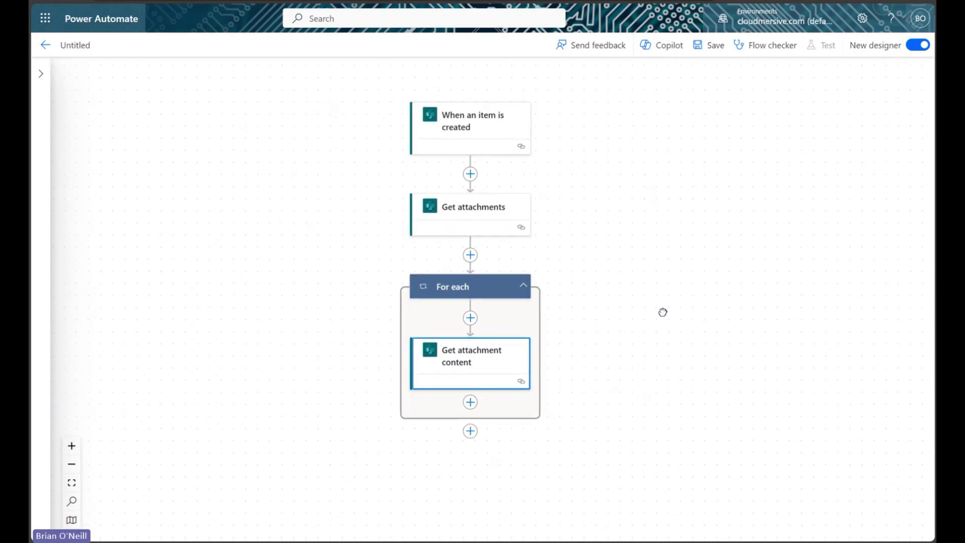
drag(640, 416, 628, 392)
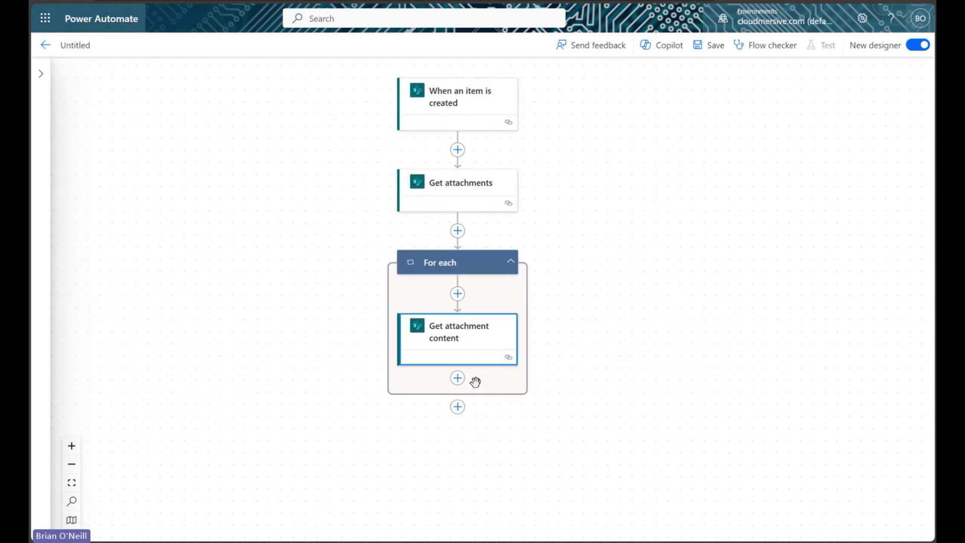
click(457, 378)
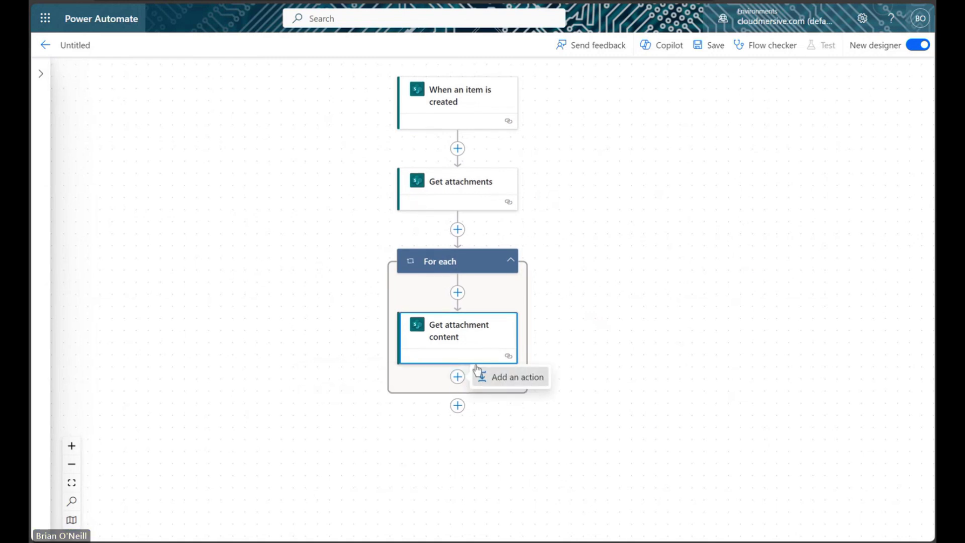
click(488, 376)
click(266, 238)
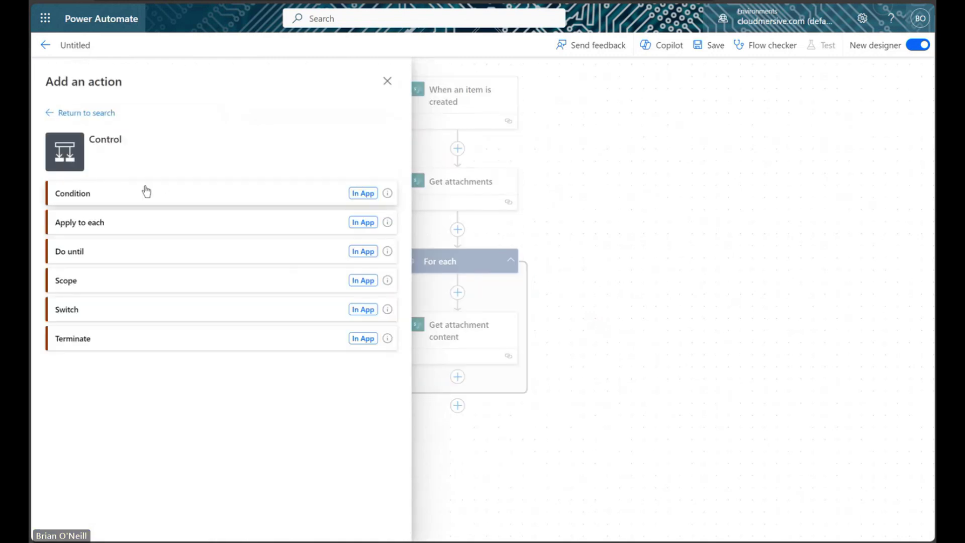
click(146, 193)
Step: Set the Condition to DisplayName contains .xlsx and close its settings
click(171, 206)
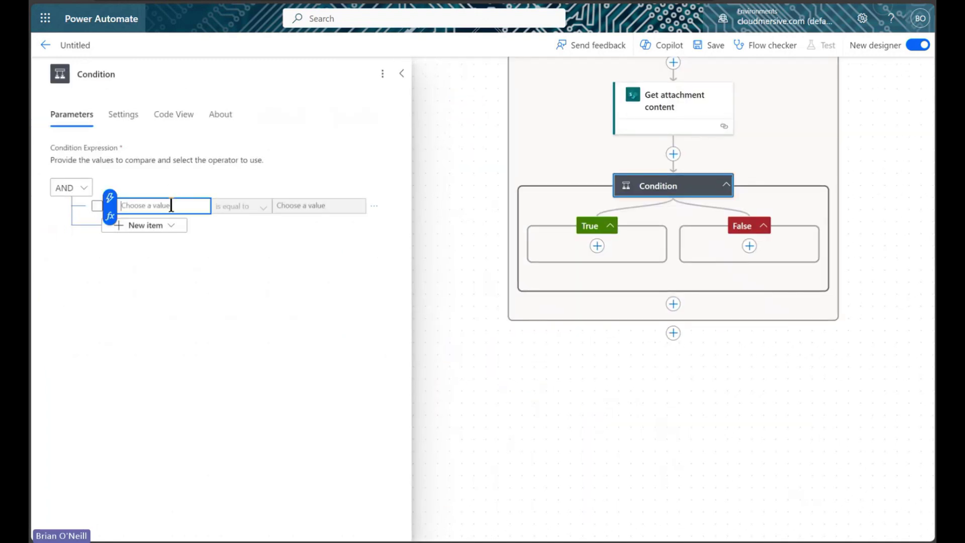
click(110, 198)
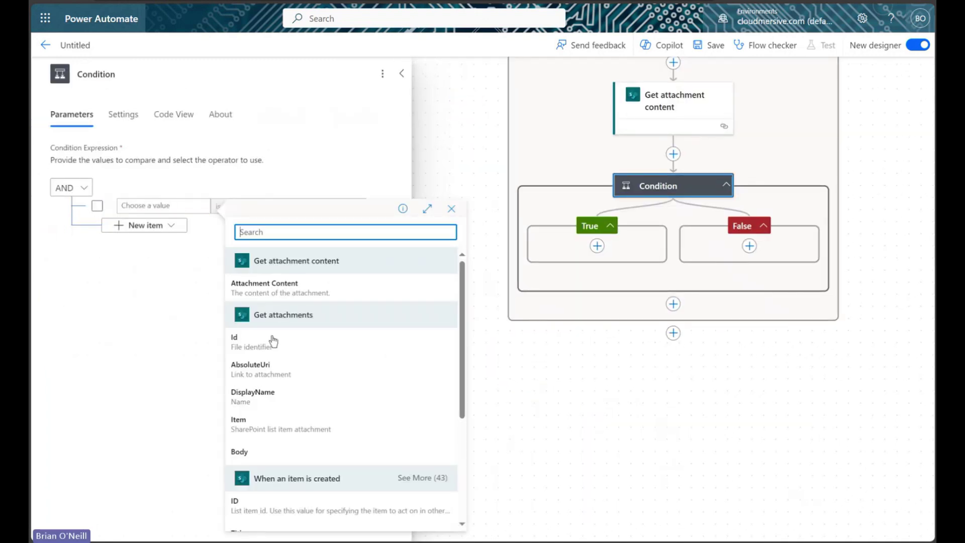
click(284, 394)
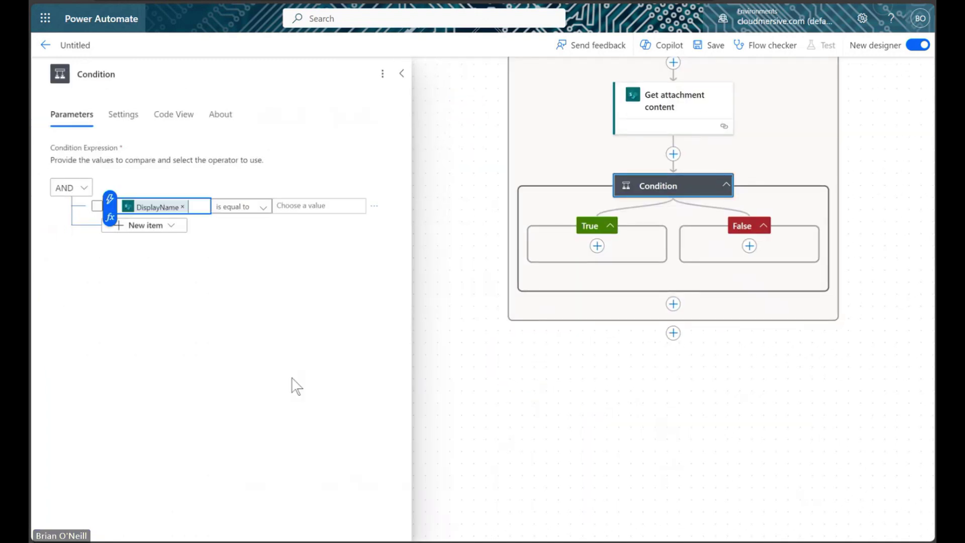
click(263, 207)
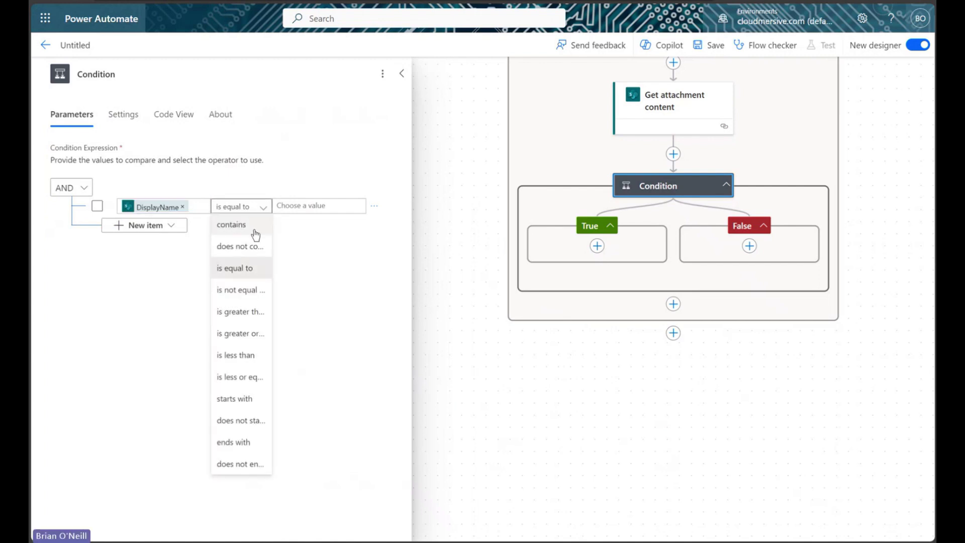
click(255, 226)
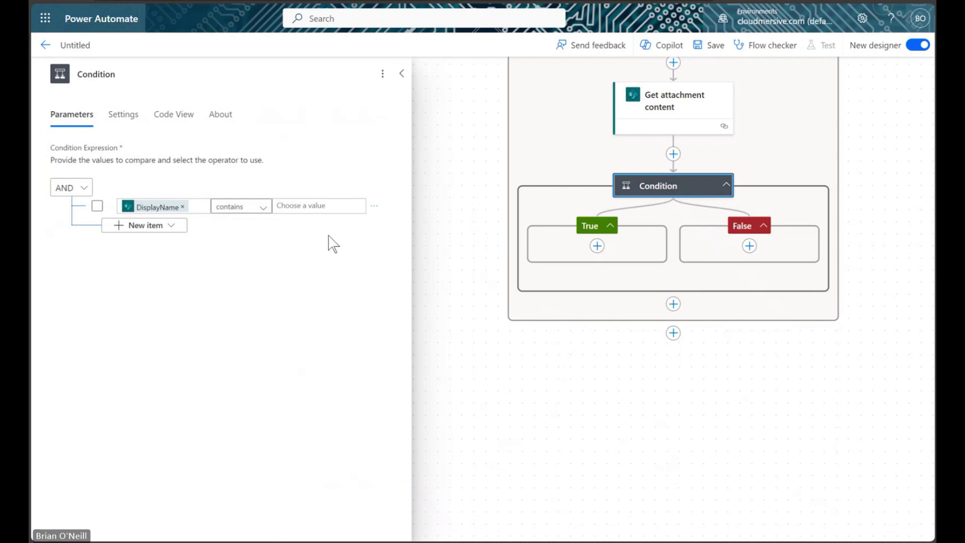
click(325, 206)
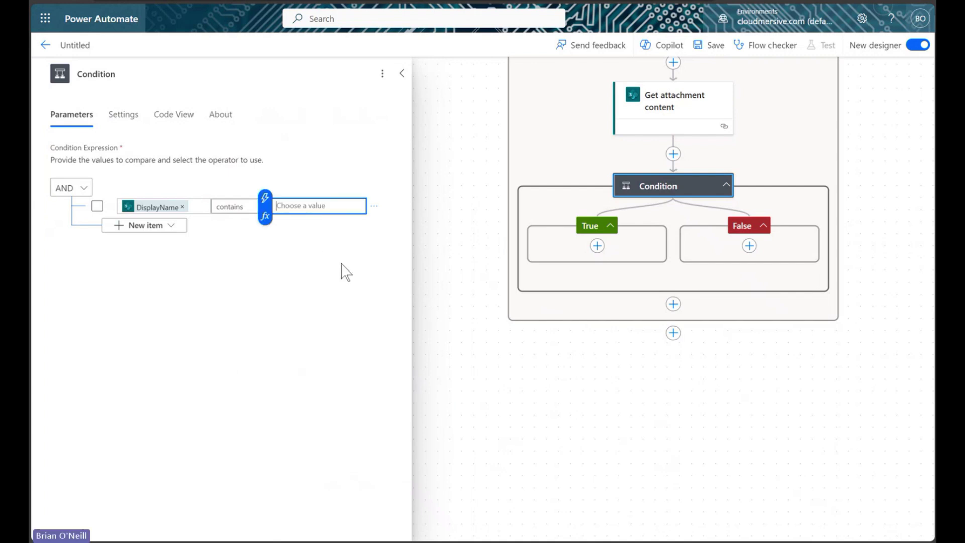
text(.xlsx)
click(342, 263)
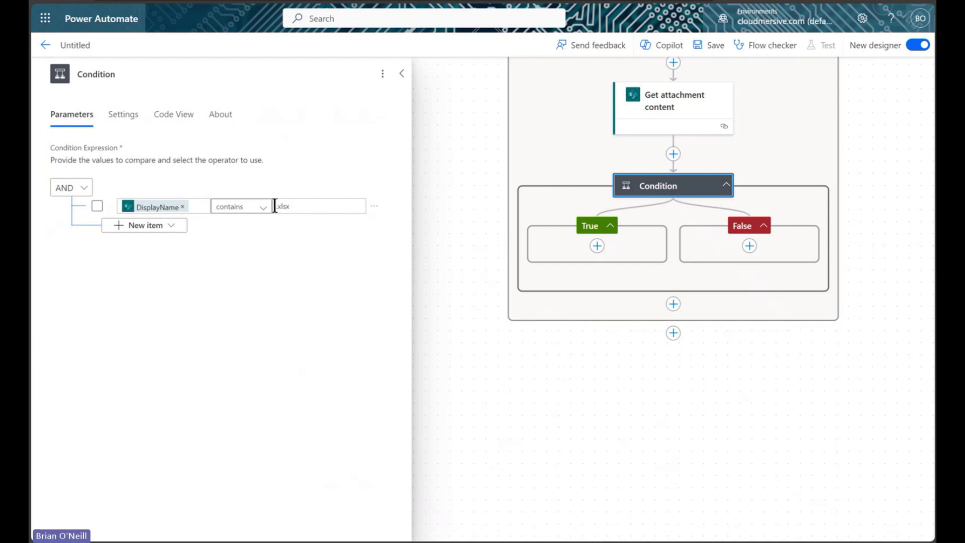
click(404, 76)
drag(433, 180, 242, 312)
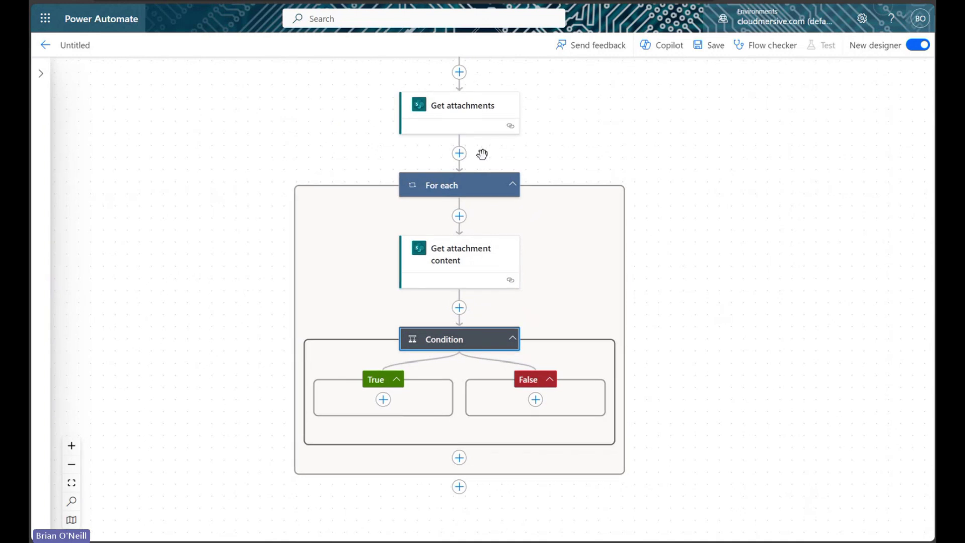
Step: Open the Cloudmersive Document Conversion actions for the True branch and find 'convert excel xlsx'
drag(723, 360, 705, 325)
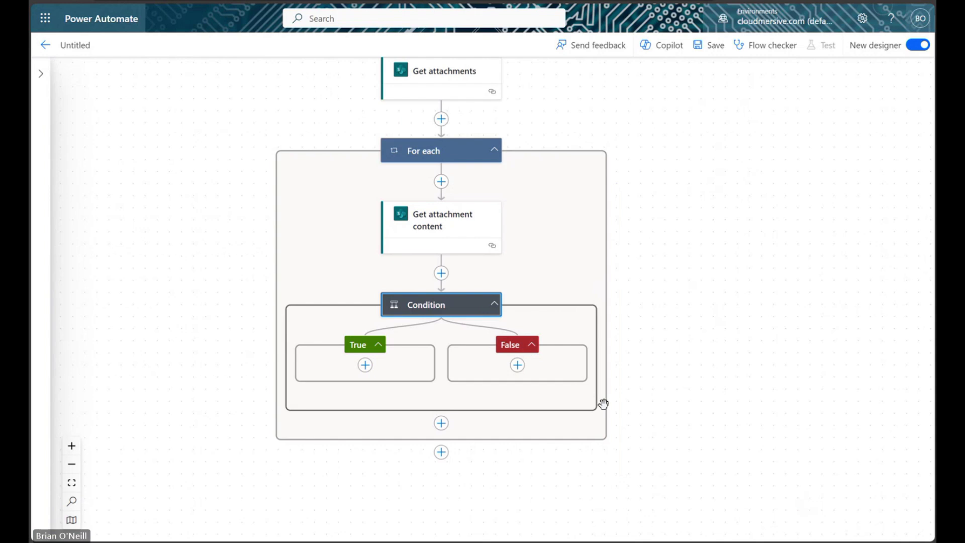
click(366, 367)
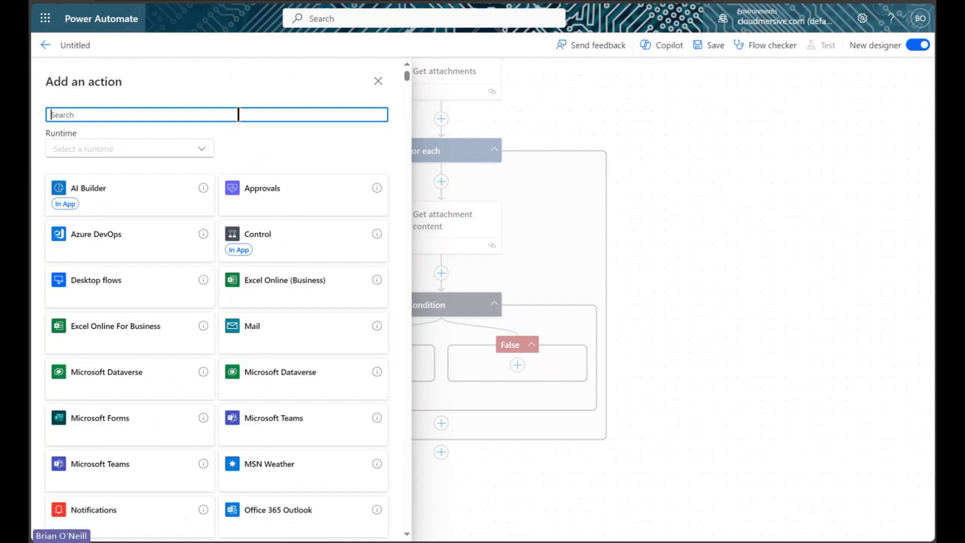
text(cloudmersive)
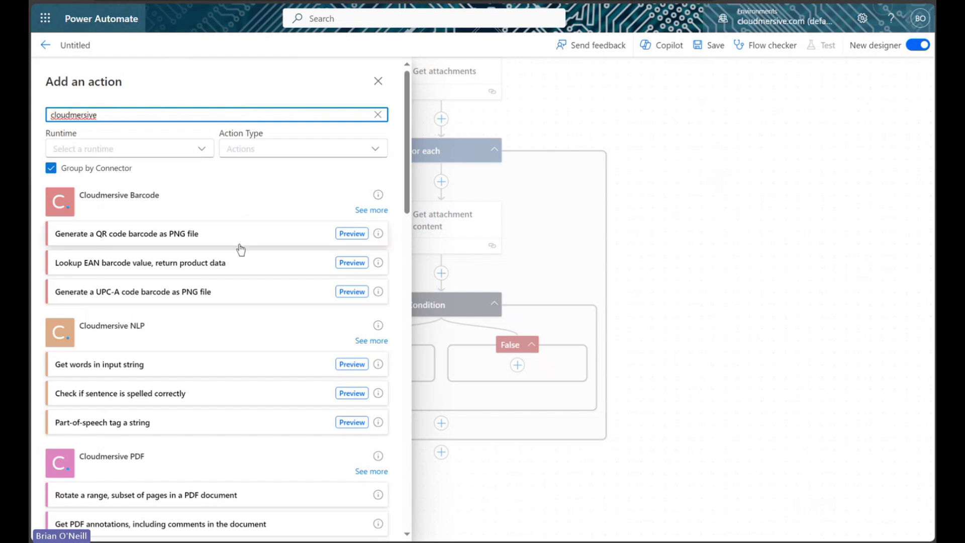
scroll(239, 252, down, 4)
scroll(240, 251, down, 6)
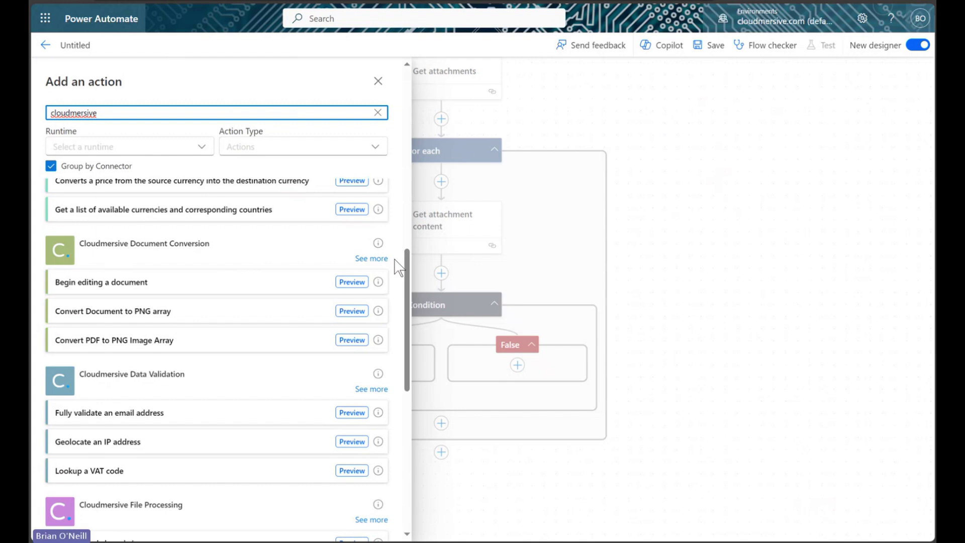
click(380, 258)
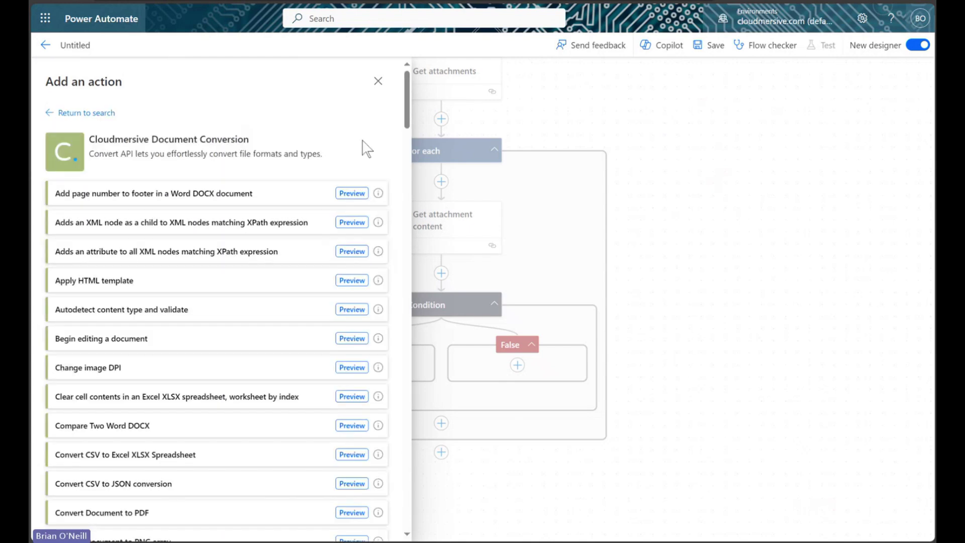
key(ctrl+f)
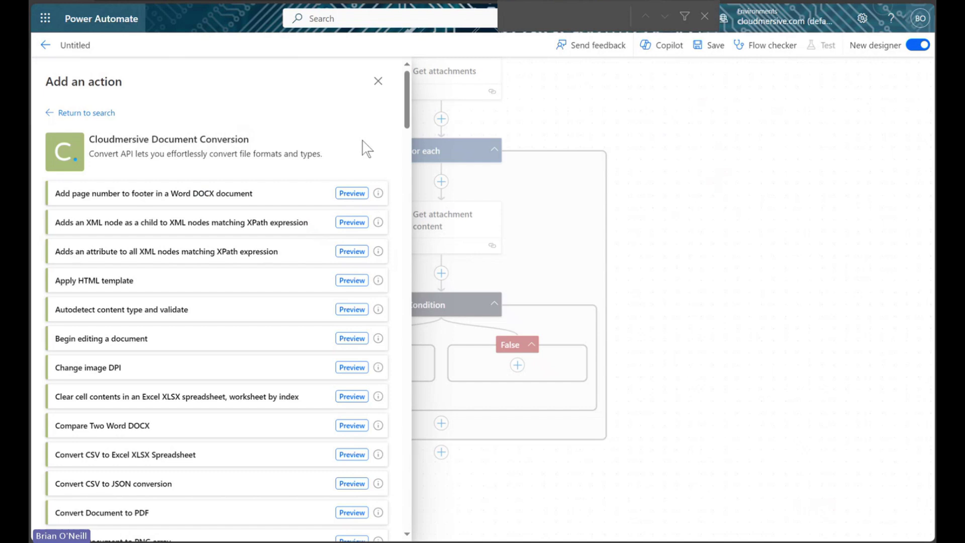
text(convert excel xlsx)
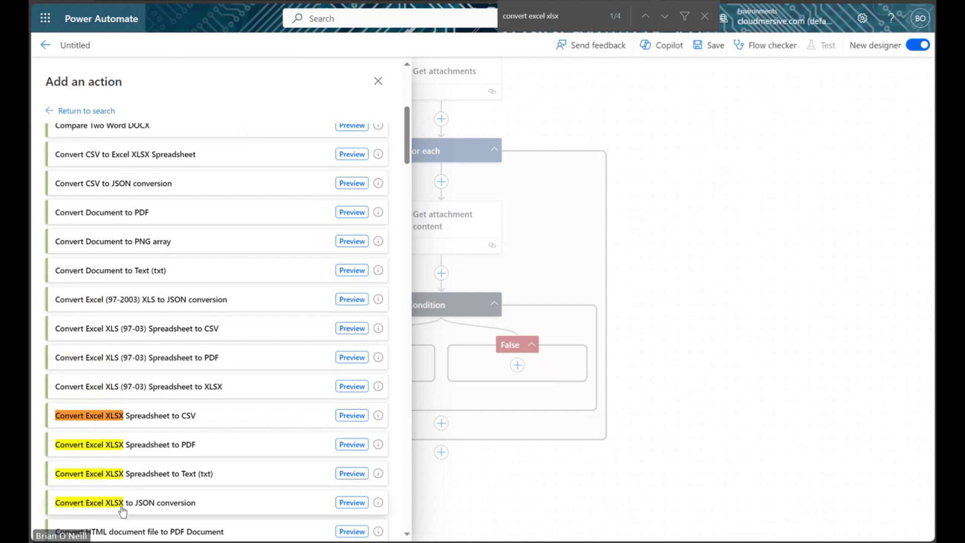
Step: Add Convert Excel XLSX to JSON conversion with Input File Attachment Content and File Name DisplayName
click(157, 502)
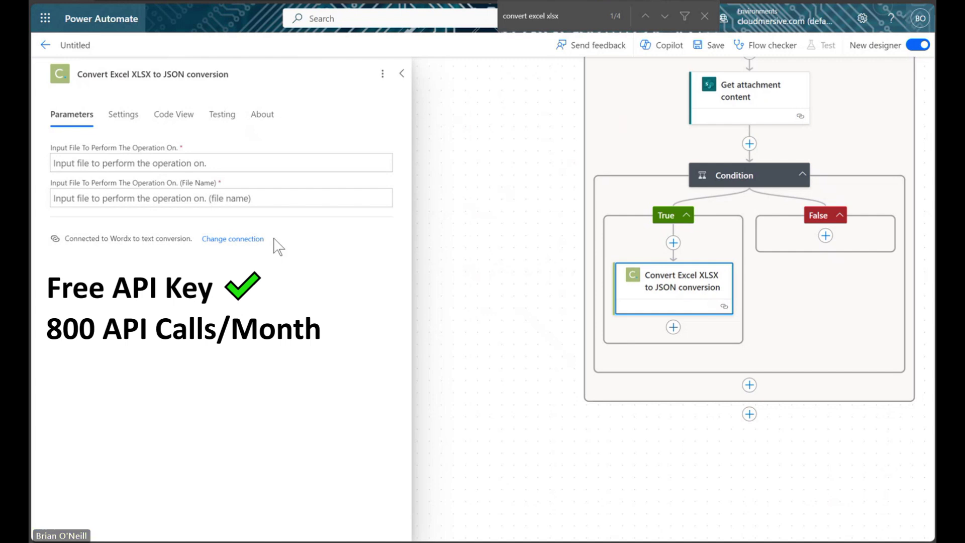
click(214, 163)
click(392, 152)
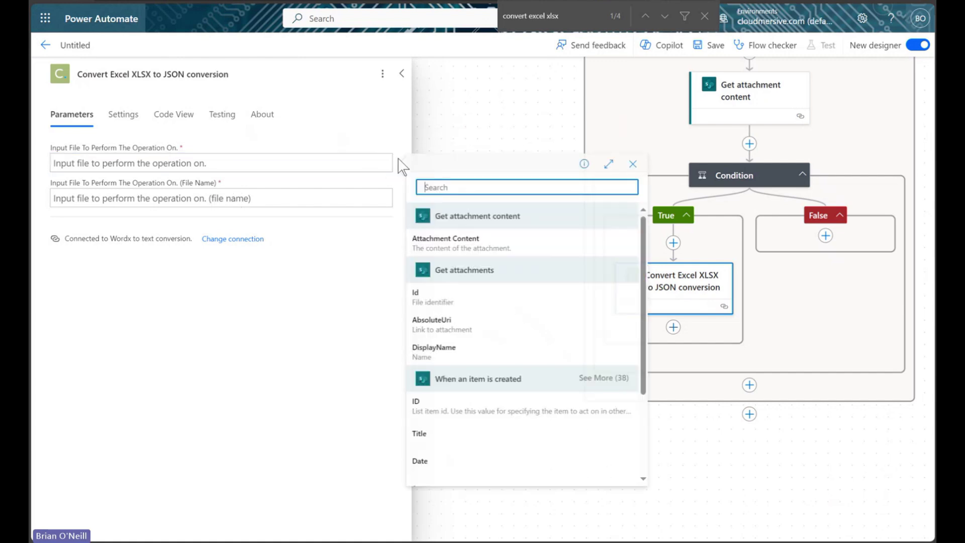
click(525, 243)
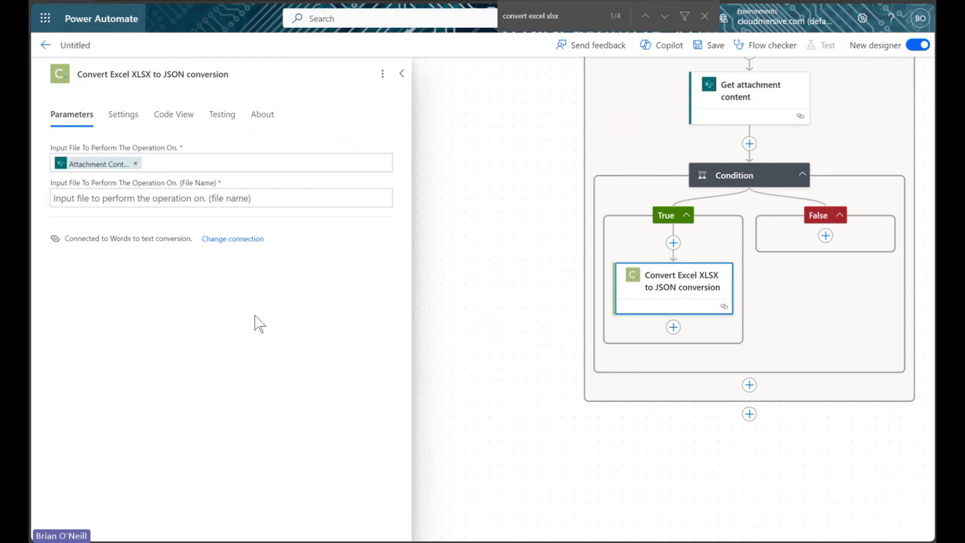
click(336, 198)
click(392, 188)
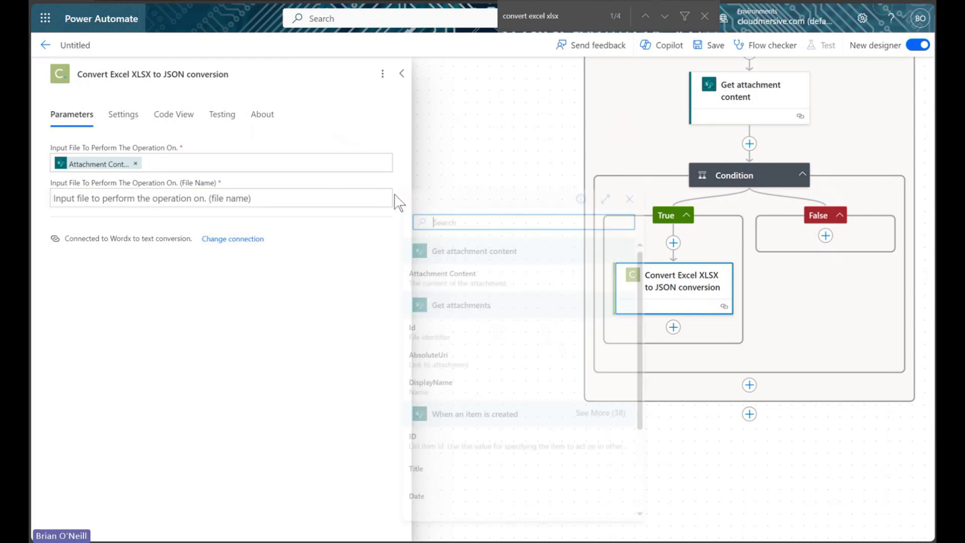
click(461, 389)
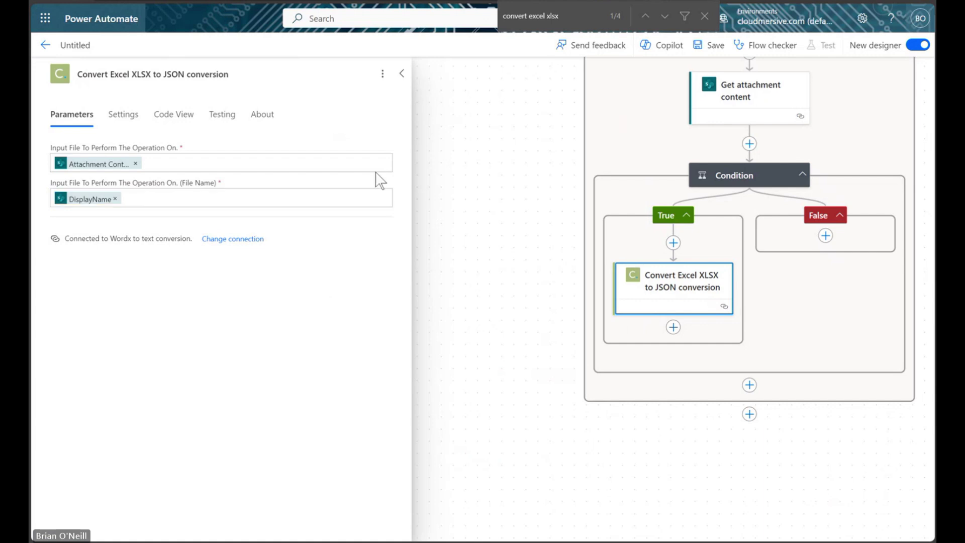
click(402, 74)
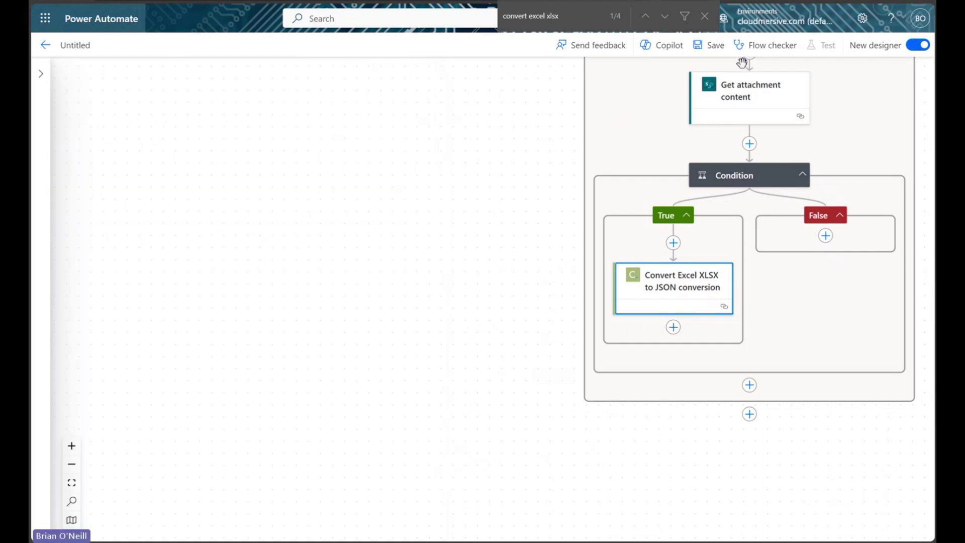
Step: Save the flow, then add an Expense tracker item with excel expense tracker.xlsx attached
click(709, 46)
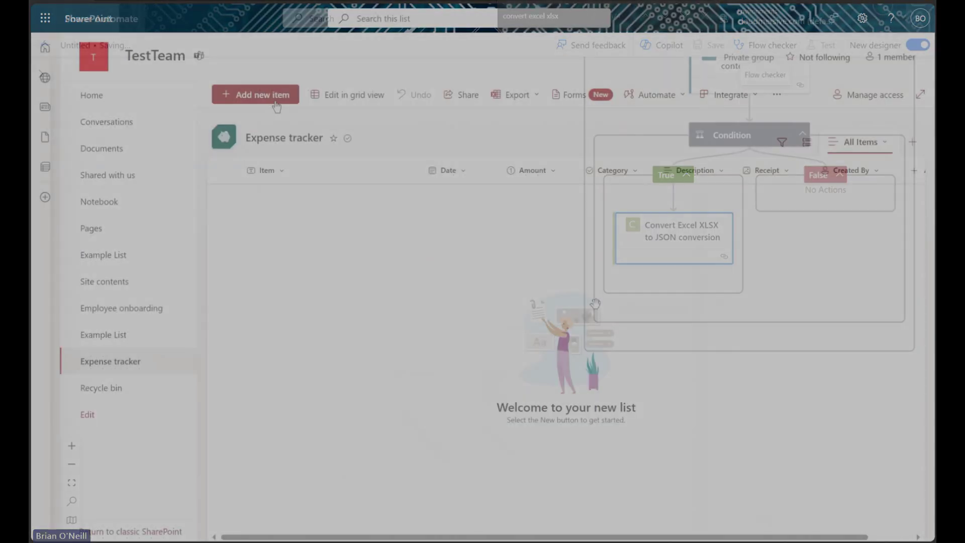
click(267, 96)
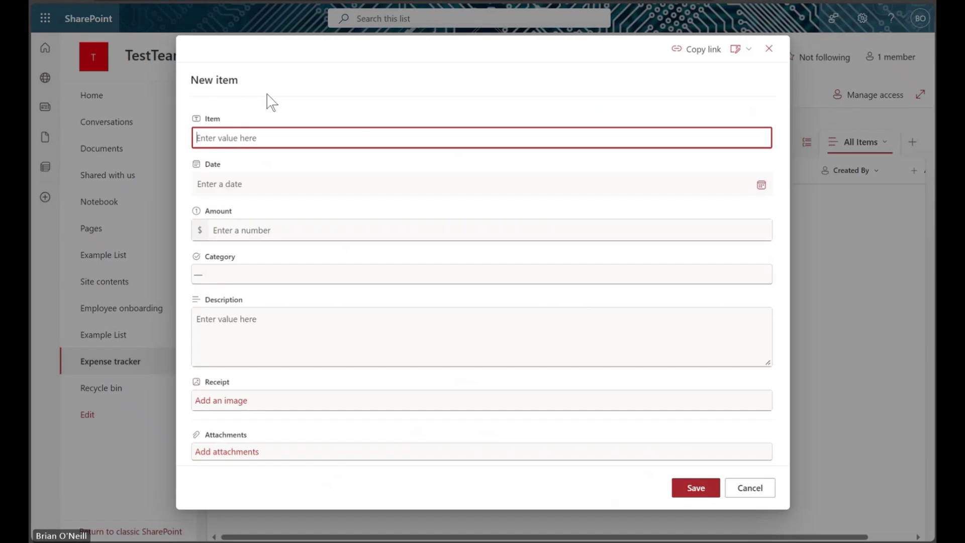
click(227, 451)
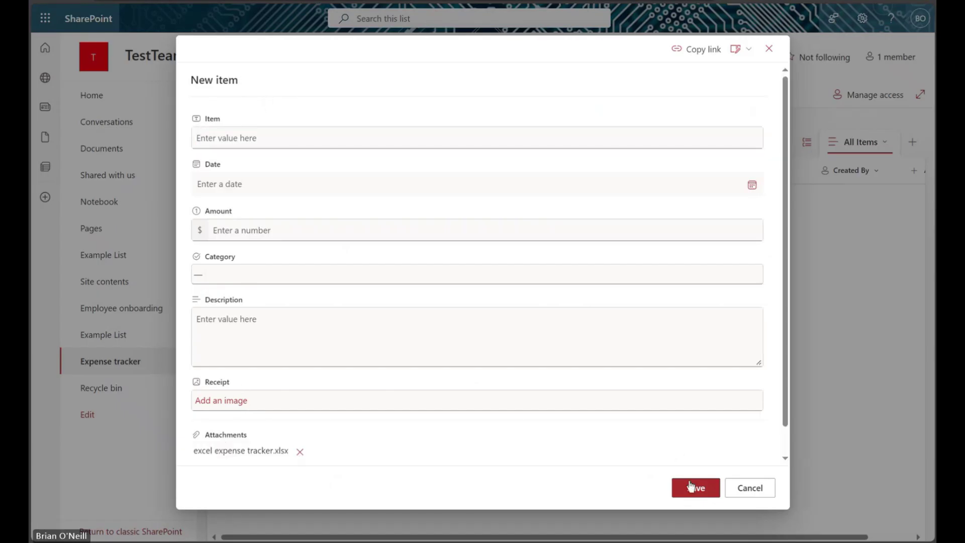
click(695, 487)
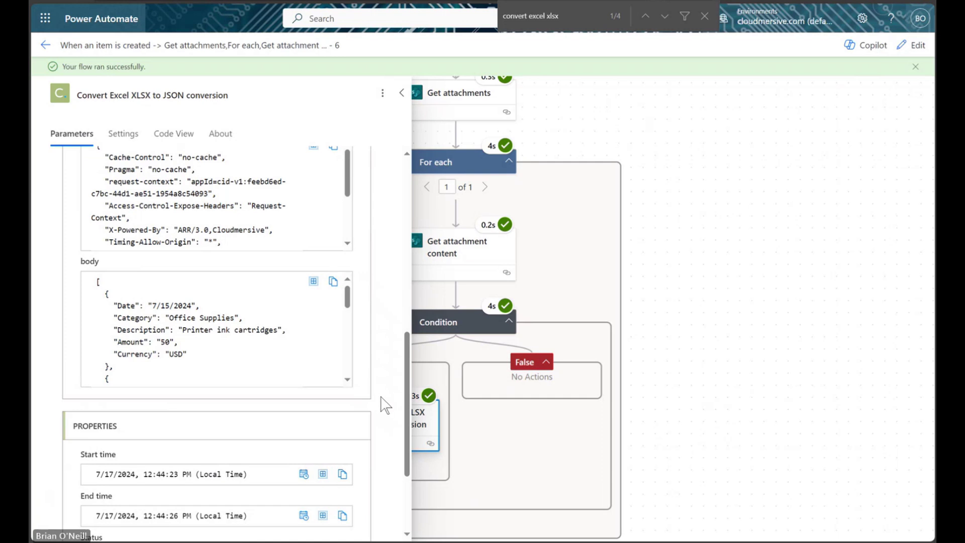
Step: Check the run's converted JSON body, then search actions for 'parse json'
drag(98, 288, 234, 385)
click(221, 371)
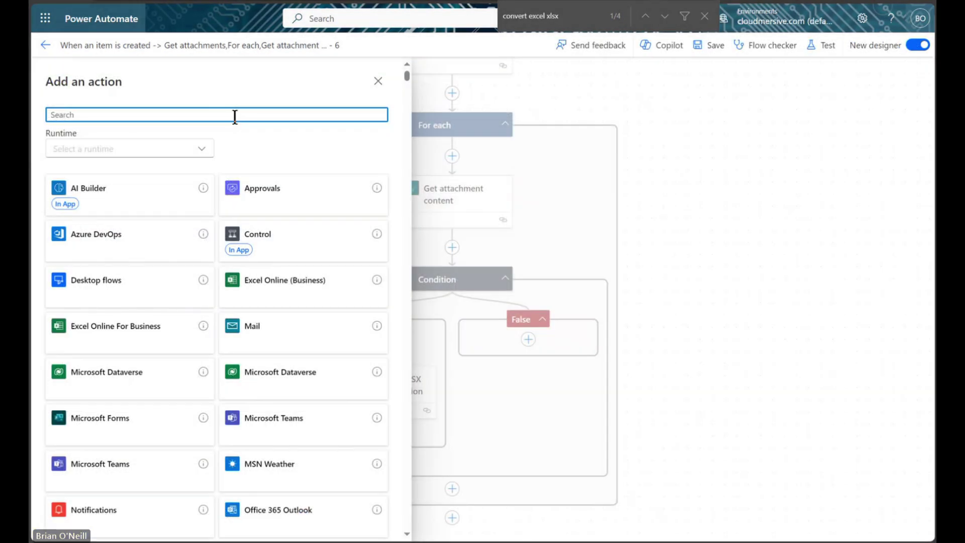
text(parse json)
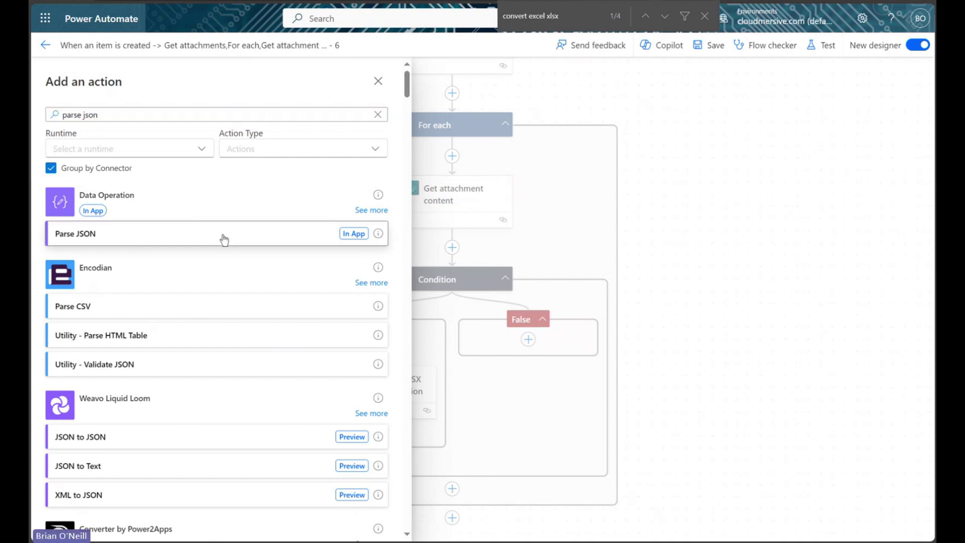
Step: Add Parse JSON with the Convert step's Body as its Content
click(222, 233)
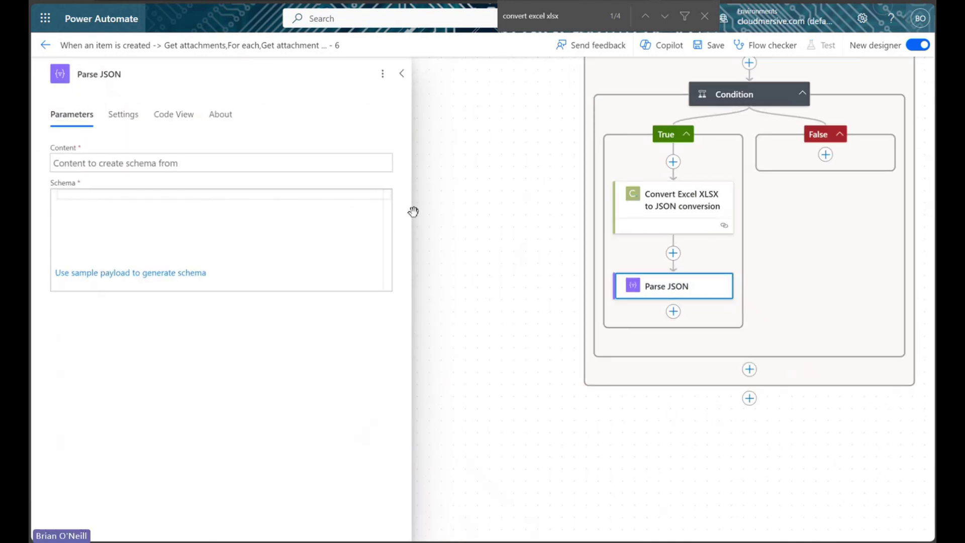
click(333, 162)
click(393, 160)
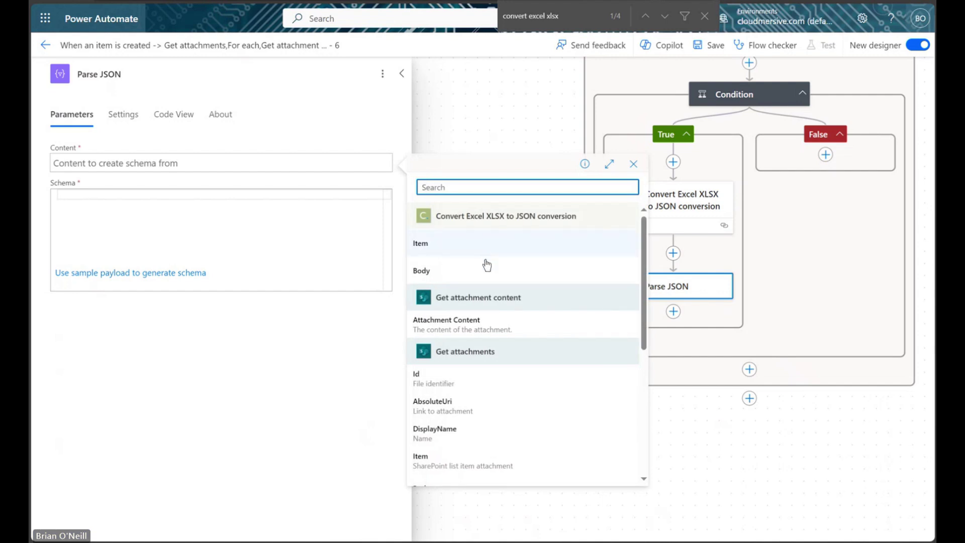
click(477, 275)
click(347, 437)
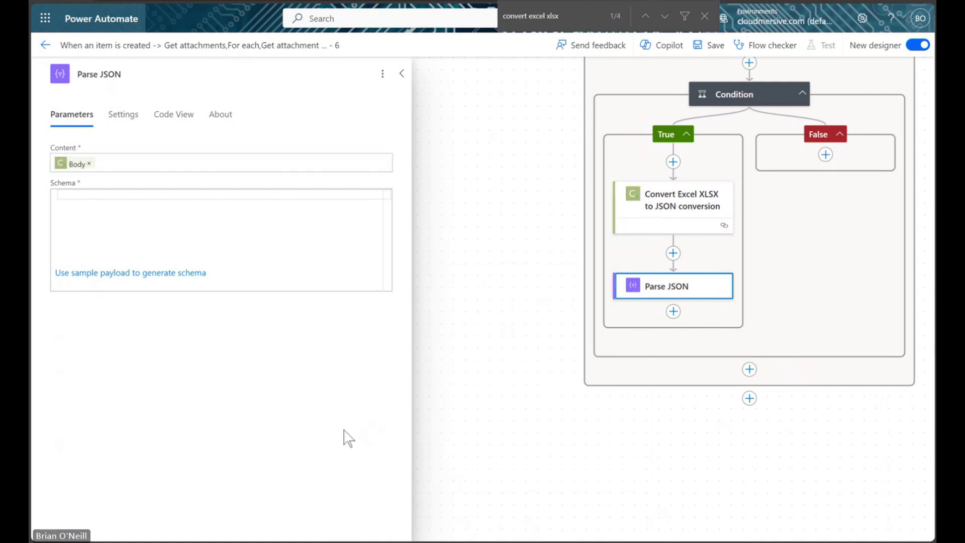